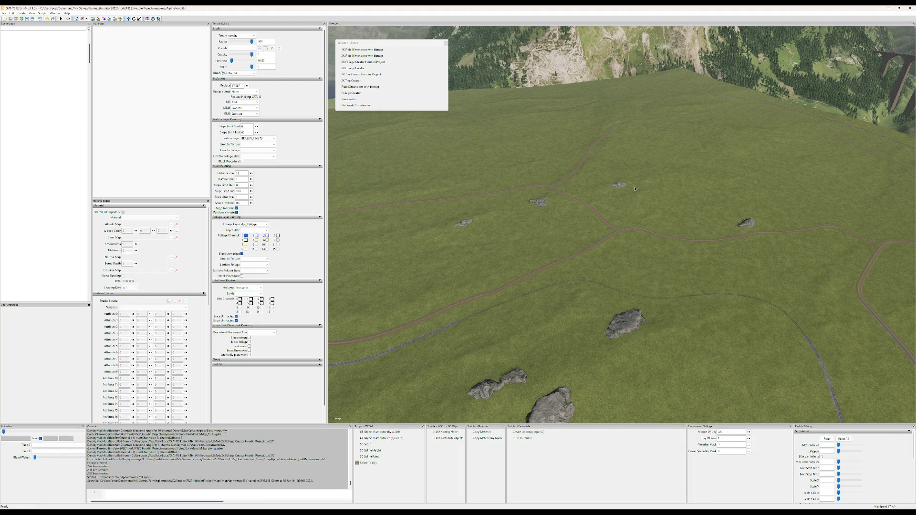
# - Switch to Houdini and select the PAINT_TREES node in the network
pyautogui.hotkey('alt', 'Tab')
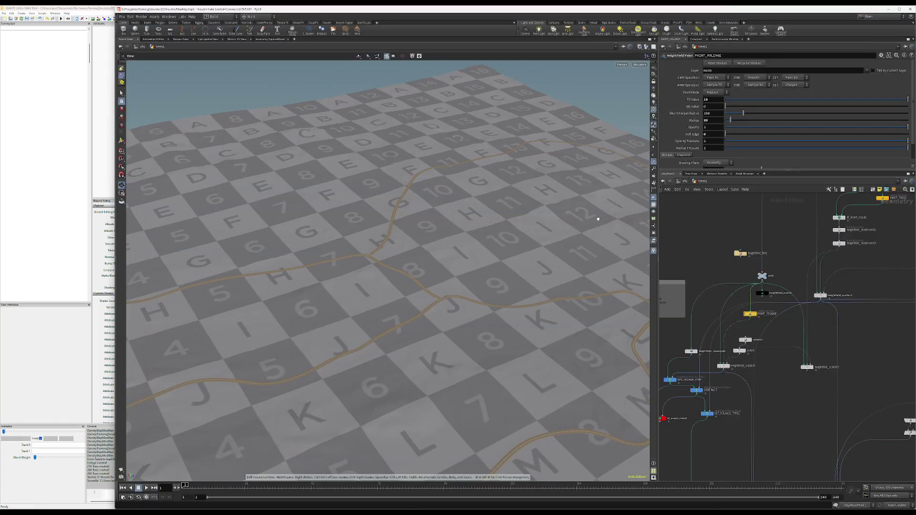
pyautogui.moveTo(431, 307); pyautogui.dragTo(500, 283)
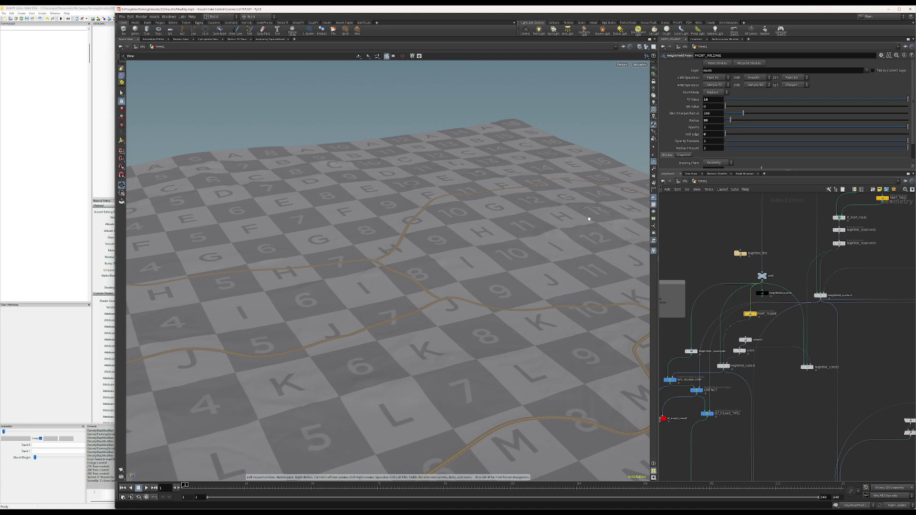
pyautogui.moveTo(880, 246); pyautogui.dragTo(877, 256, button='middle')
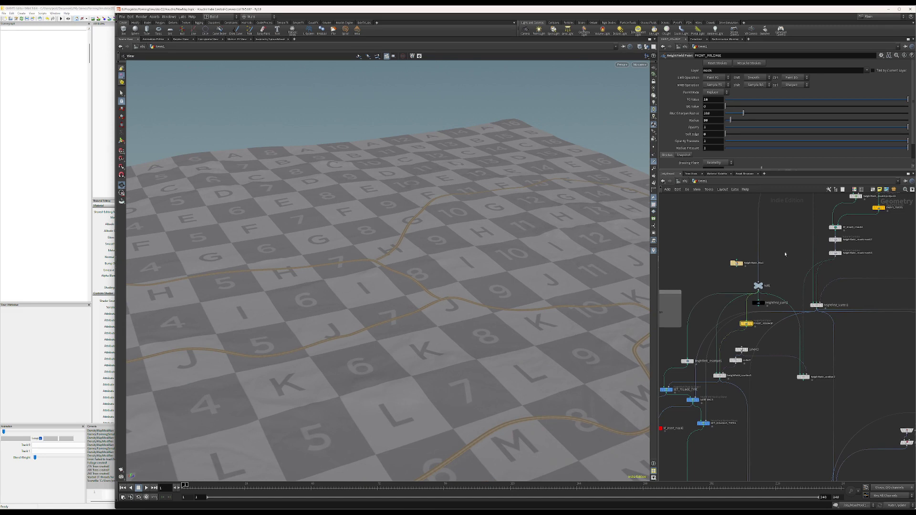
pyautogui.scroll(-2, 782, 251)
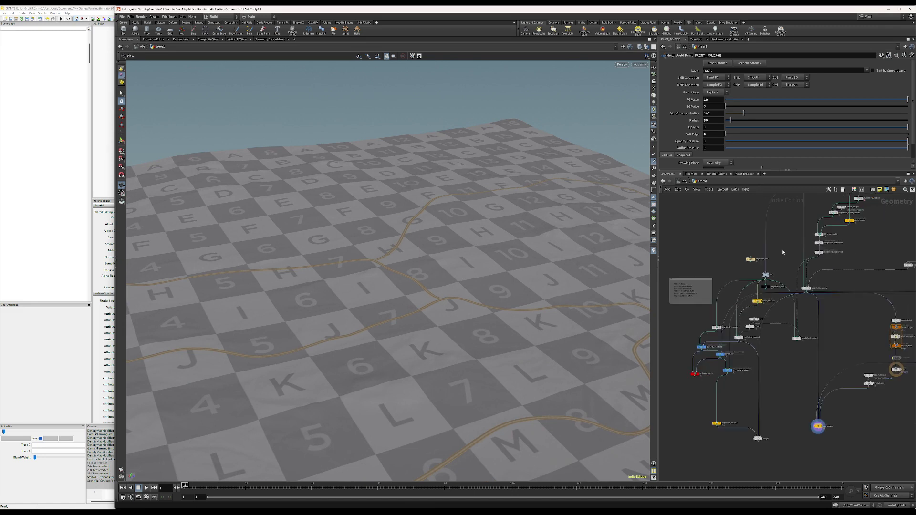
pyautogui.click(694, 286)
pyautogui.click(690, 280)
pyautogui.scroll(4, 847, 253)
pyautogui.click(846, 236)
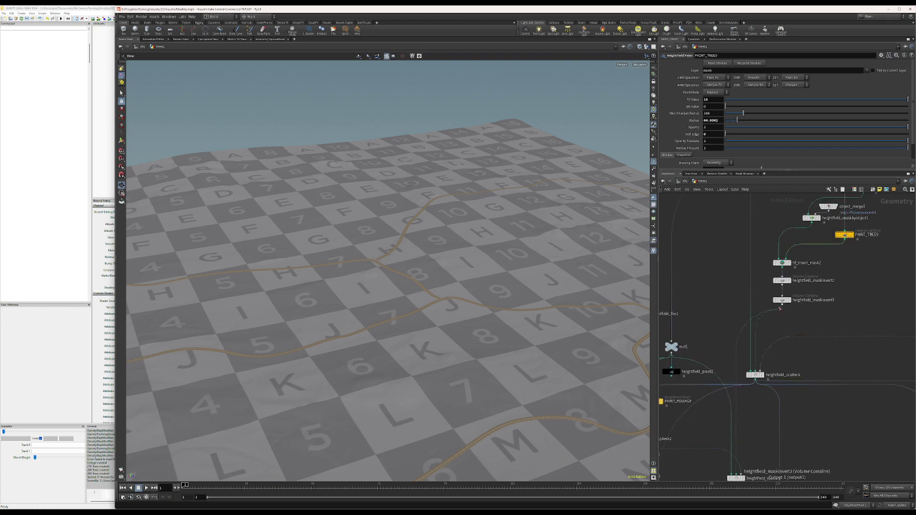
# - Display the heightfield_maskinvert3 result and paint a tree mask with PAINT_TREES over the area around the road junctions
pyautogui.click(789, 301)
pyautogui.click(781, 299)
pyautogui.click(844, 235)
pyautogui.scroll(3, 407, 275)
pyautogui.scroll(-5, 407, 274)
pyautogui.press('Return')
pyautogui.moveTo(415, 341)
pyautogui.mouseDown()
pyautogui.moveTo(364, 357)
pyautogui.moveTo(413, 320)
pyautogui.moveTo(351, 314)
pyautogui.moveTo(401, 277)
pyautogui.moveTo(329, 297)
pyautogui.moveTo(413, 253)
pyautogui.moveTo(399, 203)
pyautogui.moveTo(329, 236)
pyautogui.moveTo(394, 270)
pyautogui.moveTo(419, 188)
pyautogui.moveTo(456, 179)
pyautogui.moveTo(416, 350)
pyautogui.moveTo(382, 374)
pyautogui.moveTo(320, 329)
pyautogui.moveTo(312, 305)
pyautogui.mouseUp()
pyautogui.keyDown('alt'); pyautogui.moveTo(404, 343); pyautogui.dragTo(445, 287, button='middle'); pyautogui.keyUp('alt')
pyautogui.keyDown('alt'); pyautogui.moveTo(446, 287); pyautogui.dragTo(493, 274); pyautogui.keyUp('alt')
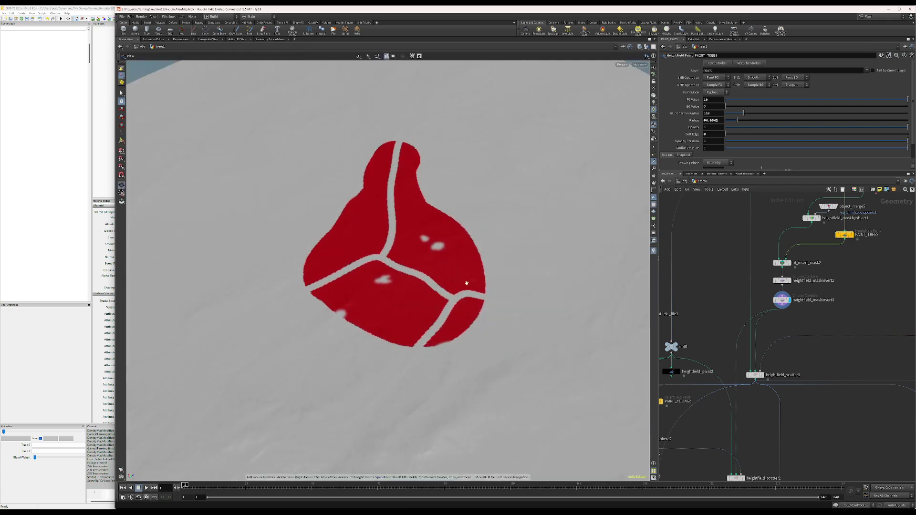
pyautogui.keyDown('alt'); pyautogui.moveTo(494, 275); pyautogui.dragTo(491, 248, button='middle'); pyautogui.keyUp('alt')
# - Display the heightfield_scatter1 trees and increase the node's total point count for a denser forest
pyautogui.moveTo(804, 321); pyautogui.dragTo(821, 261, button='middle')
pyautogui.moveTo(799, 400)
pyautogui.mouseDown(button='middle')
pyautogui.moveTo(736, 243)
pyautogui.moveTo(780, 245)
pyautogui.moveTo(825, 383)
pyautogui.mouseUp(button='middle')
pyautogui.click(746, 448)
pyautogui.press('Return')
pyautogui.moveTo(726, 339)
pyautogui.mouseDown(button='middle')
pyautogui.moveTo(801, 253)
pyautogui.moveTo(727, 325)
pyautogui.mouseUp(button='middle')
pyautogui.click(765, 292)
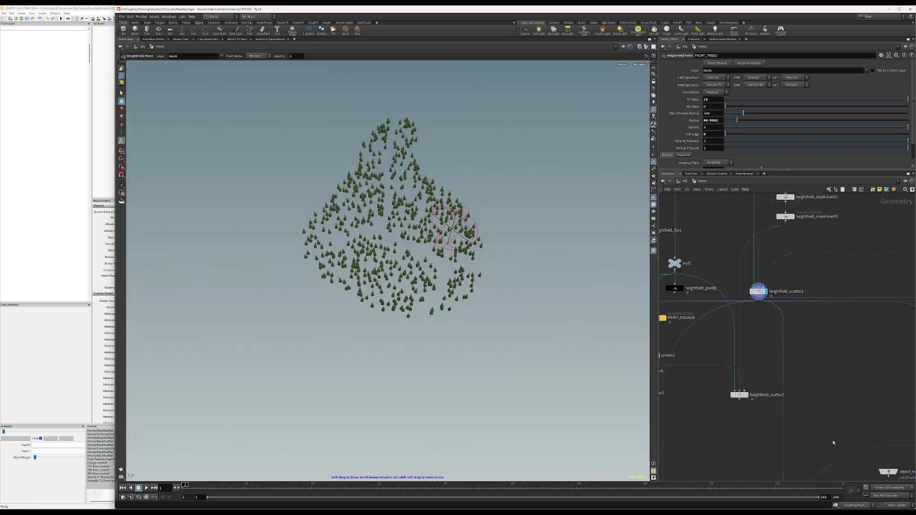
pyautogui.click(759, 288)
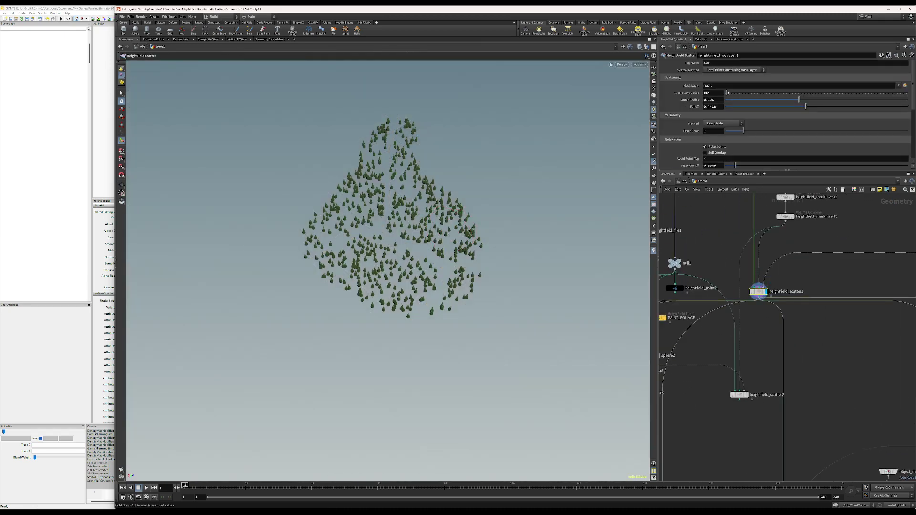
pyautogui.moveTo(726, 94); pyautogui.dragTo(733, 94)
pyautogui.keyDown('alt'); pyautogui.moveTo(482, 197); pyautogui.dragTo(362, 221); pyautogui.keyUp('alt')
# - Display the PAINT_FOLIAGE node and paint large foliage mask areas across the terrain
pyautogui.moveTo(717, 362); pyautogui.dragTo(796, 345, button='middle')
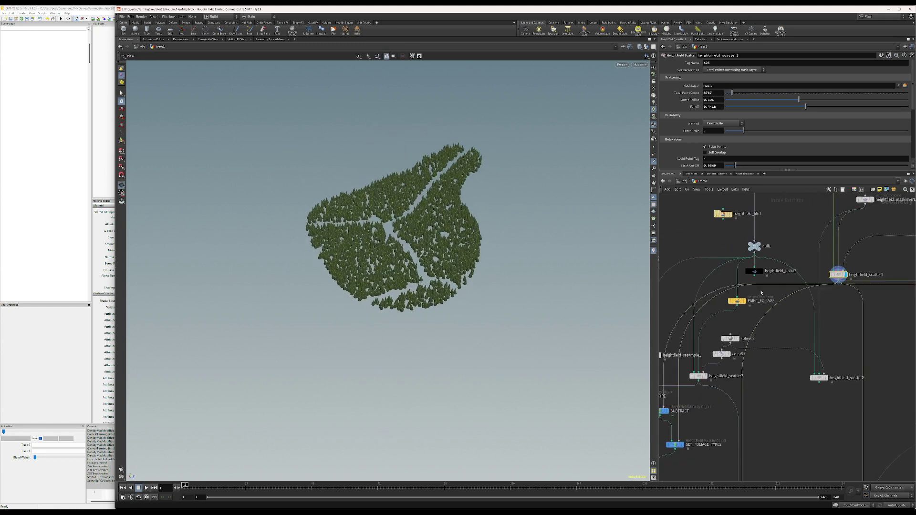
pyautogui.click(737, 301)
pyautogui.click(745, 302)
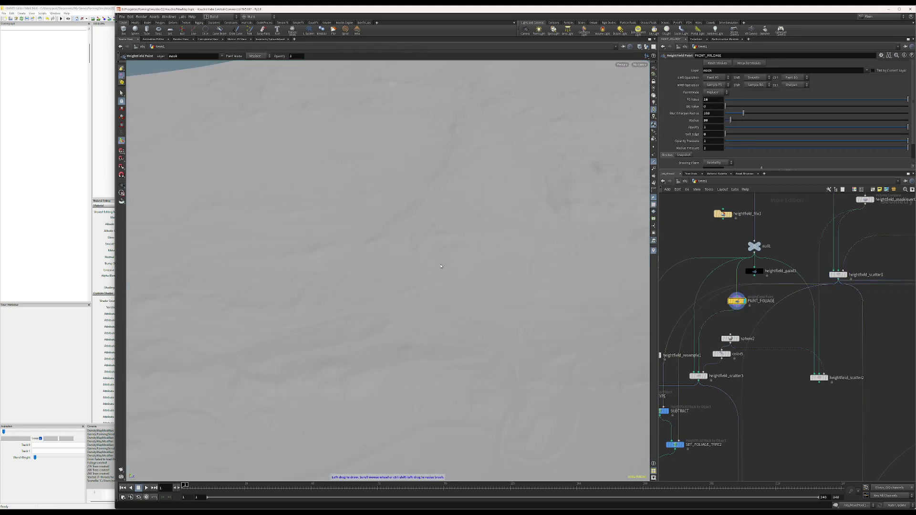
pyautogui.keyDown('alt'); pyautogui.moveTo(458, 210); pyautogui.dragTo(392, 264); pyautogui.keyUp('alt')
pyautogui.keyDown('alt'); pyautogui.scroll(4, 391, 264); pyautogui.keyUp('alt')
pyautogui.keyDown('alt'); pyautogui.moveTo(392, 264); pyautogui.dragTo(440, 261, button='middle'); pyautogui.keyUp('alt')
pyautogui.moveTo(420, 310)
pyautogui.mouseDown()
pyautogui.moveTo(332, 325)
pyautogui.moveTo(260, 301)
pyautogui.moveTo(396, 267)
pyautogui.moveTo(415, 248)
pyautogui.moveTo(375, 205)
pyautogui.moveTo(267, 188)
pyautogui.moveTo(288, 230)
pyautogui.moveTo(308, 243)
pyautogui.mouseUp()
pyautogui.keyDown('alt'); pyautogui.moveTo(432, 218); pyautogui.dragTo(414, 298, button='middle'); pyautogui.keyUp('alt')
pyautogui.press('Return')
pyautogui.moveTo(401, 210)
pyautogui.mouseDown()
pyautogui.moveTo(252, 205)
pyautogui.moveTo(459, 150)
pyautogui.moveTo(386, 211)
pyautogui.moveTo(559, 77)
pyautogui.mouseUp()
pyautogui.keyDown('alt'); pyautogui.moveTo(559, 77); pyautogui.dragTo(520, 129, button='middle'); pyautogui.keyUp('alt')
pyautogui.moveTo(481, 171); pyautogui.dragTo(389, 259)
pyautogui.moveTo(390, 259)
pyautogui.keyDown('alt'); pyautogui.mouseDown(button='middle')
pyautogui.moveTo(341, 259)
pyautogui.moveTo(313, 230)
pyautogui.mouseUp(button='middle'); pyautogui.keyUp('alt')
pyautogui.keyDown('alt'); pyautogui.moveTo(440, 90); pyautogui.dragTo(502, 199, button='middle'); pyautogui.keyUp('alt')
pyautogui.moveTo(502, 199)
pyautogui.mouseDown()
pyautogui.moveTo(197, 282)
pyautogui.moveTo(225, 225)
pyautogui.moveTo(471, 147)
pyautogui.mouseUp()
pyautogui.keyDown('alt'); pyautogui.moveTo(586, 258); pyautogui.dragTo(499, 89, button='middle'); pyautogui.keyUp('alt')
pyautogui.moveTo(500, 89)
pyautogui.mouseDown()
pyautogui.moveTo(409, 270)
pyautogui.moveTo(449, 439)
pyautogui.moveTo(524, 76)
pyautogui.moveTo(475, 240)
pyautogui.moveTo(487, 366)
pyautogui.moveTo(465, 384)
pyautogui.mouseUp()
pyautogui.keyDown('alt'); pyautogui.moveTo(466, 388); pyautogui.dragTo(474, 305, button='middle'); pyautogui.keyUp('alt')
pyautogui.moveTo(451, 356)
pyautogui.keyDown('ctrl'); pyautogui.mouseDown()
pyautogui.moveTo(405, 344)
pyautogui.moveTo(470, 342)
pyautogui.moveTo(437, 373)
pyautogui.moveTo(460, 370)
pyautogui.mouseUp(); pyautogui.keyUp('ctrl')
# - Check the note listing the foliage type values and save the foliage mask to disk from the output node as test.png
pyautogui.moveTo(799, 319)
pyautogui.mouseDown(button='middle')
pyautogui.moveTo(833, 268)
pyautogui.moveTo(899, 208)
pyautogui.mouseUp(button='middle')
pyautogui.moveTo(726, 245); pyautogui.dragTo(775, 365, button='middle')
pyautogui.scroll(5, 725, 295)
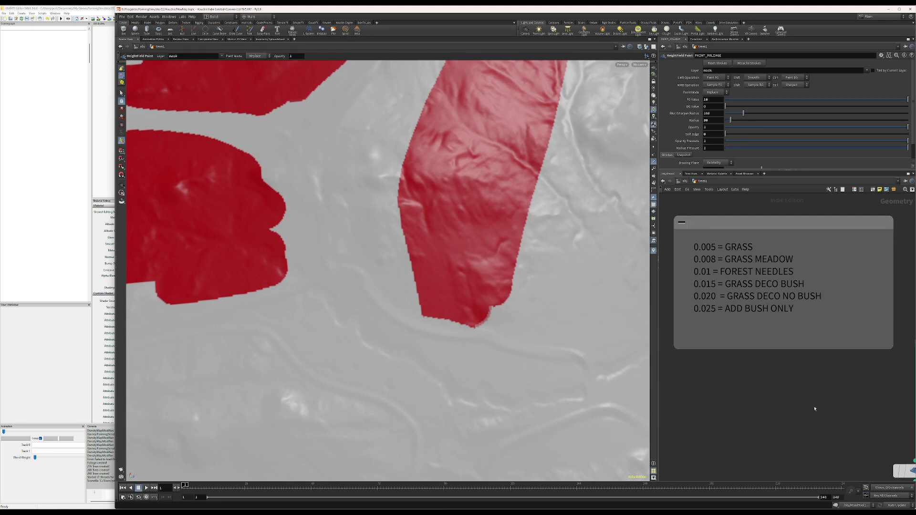
pyautogui.scroll(-5, 774, 377)
pyautogui.scroll(-4, 813, 306)
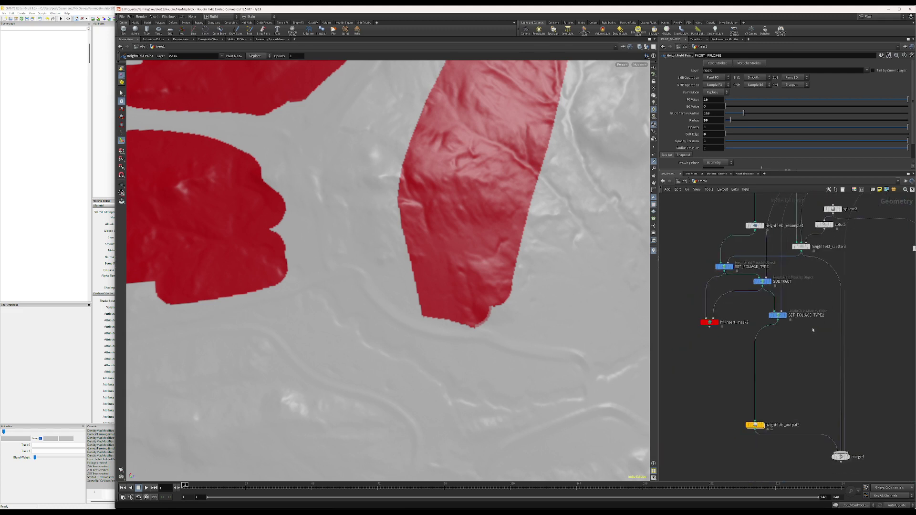
pyautogui.click(752, 422)
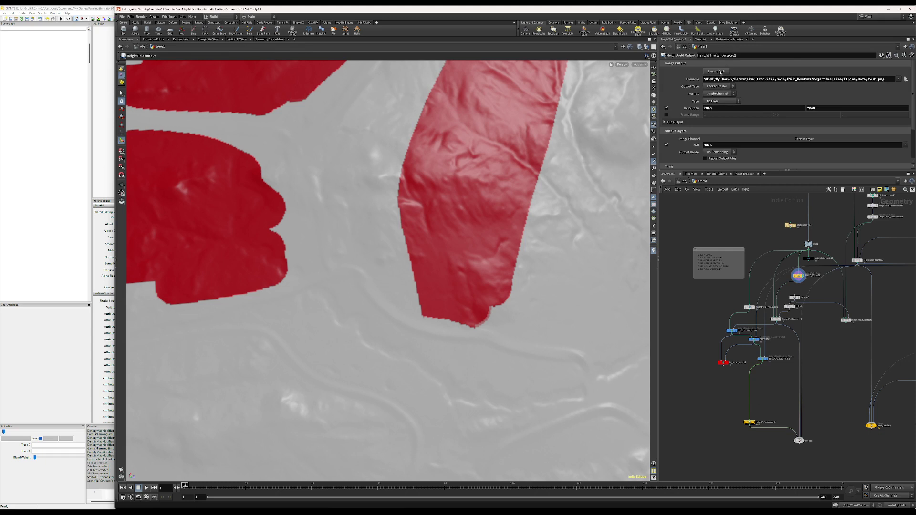
pyautogui.click(720, 72)
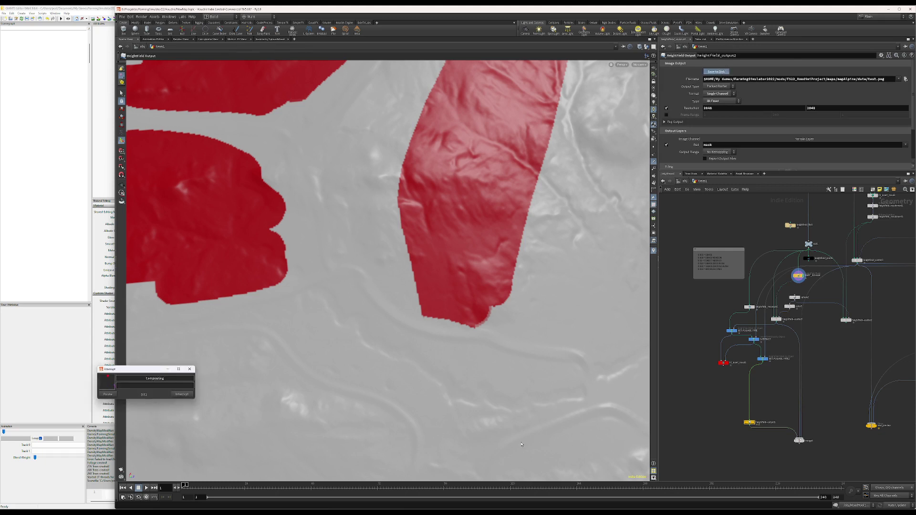
# - Switch to Photoshop and brighten test.png by lowering the white input level of a Levels adjustment to inspect the foliage mask
pyautogui.click(454, 491)
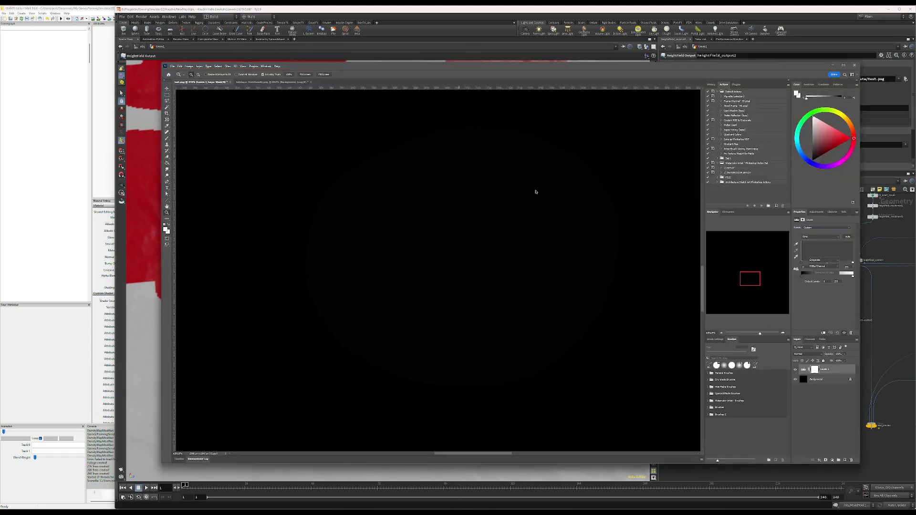
pyautogui.click(827, 462)
pyautogui.click(842, 396)
pyautogui.moveTo(832, 265); pyautogui.dragTo(804, 266)
pyautogui.moveTo(414, 208); pyautogui.dragTo(623, 371)
pyautogui.moveTo(577, 134); pyautogui.dragTo(478, 240)
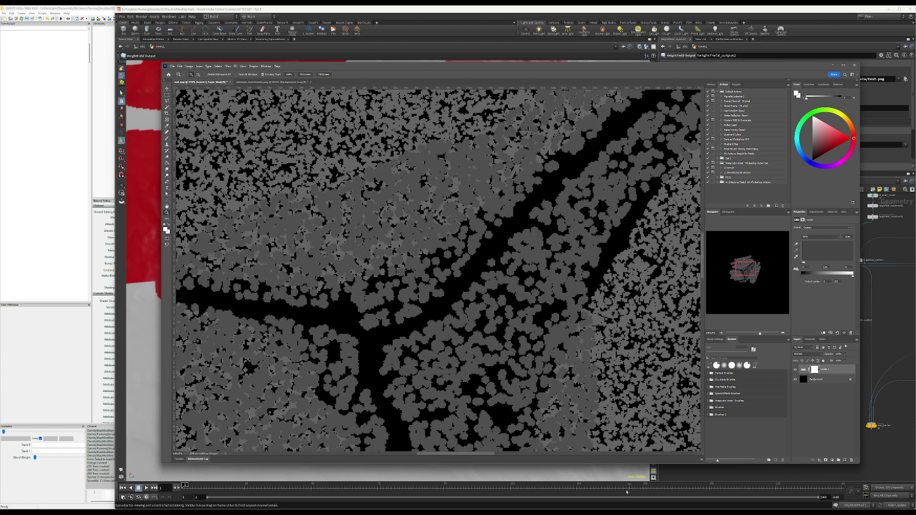
# - Return to Houdini and display the scattered trees together with the roads on the gridded terrain
pyautogui.moveTo(530, 513)
pyautogui.click(531, 491)
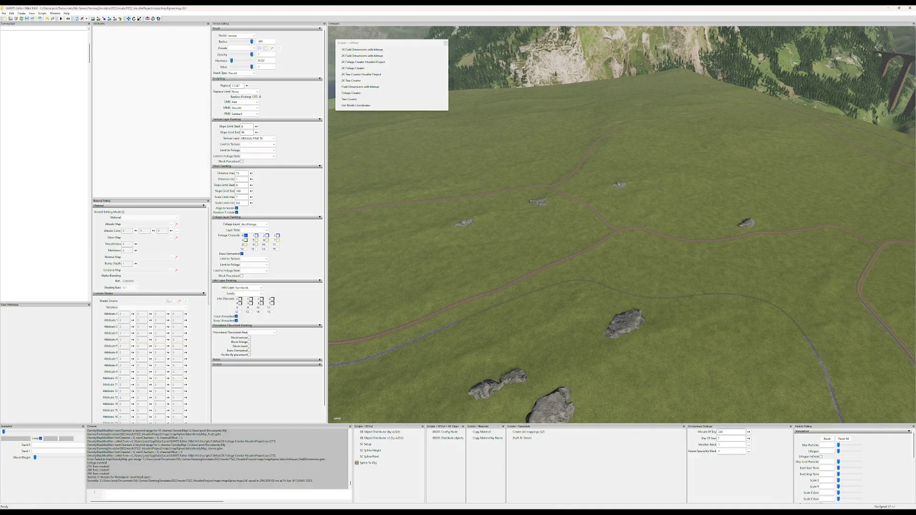
pyautogui.click(488, 484)
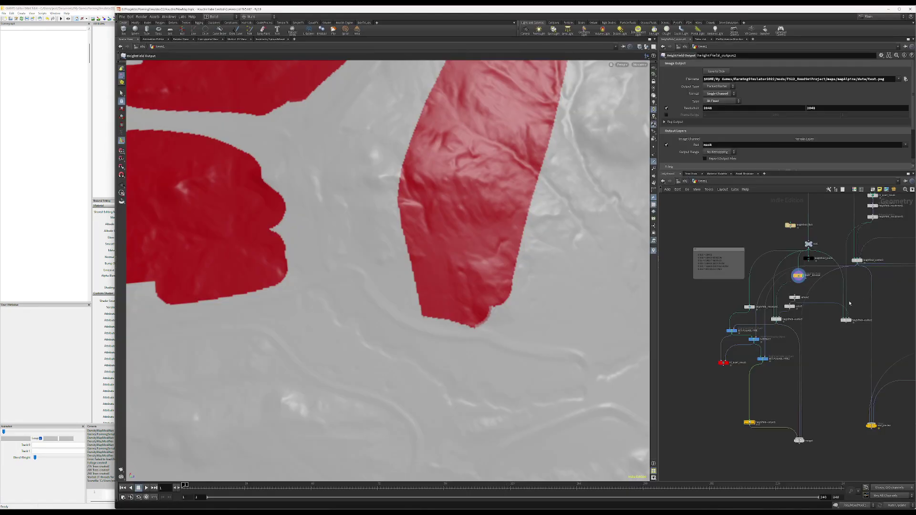
pyautogui.moveTo(839, 305); pyautogui.dragTo(773, 288, button='middle')
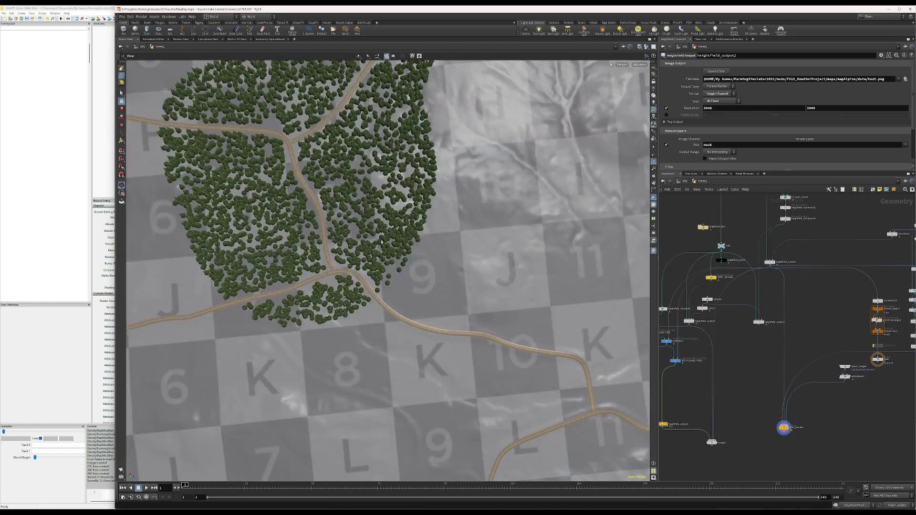
pyautogui.keyDown('alt'); pyautogui.moveTo(497, 210); pyautogui.dragTo(367, 217); pyautogui.keyUp('alt')
pyautogui.keyDown('alt'); pyautogui.moveTo(367, 217); pyautogui.dragTo(458, 238, button='middle'); pyautogui.keyUp('alt')
pyautogui.moveTo(458, 239); pyautogui.dragTo(396, 250)
pyautogui.press('Return')
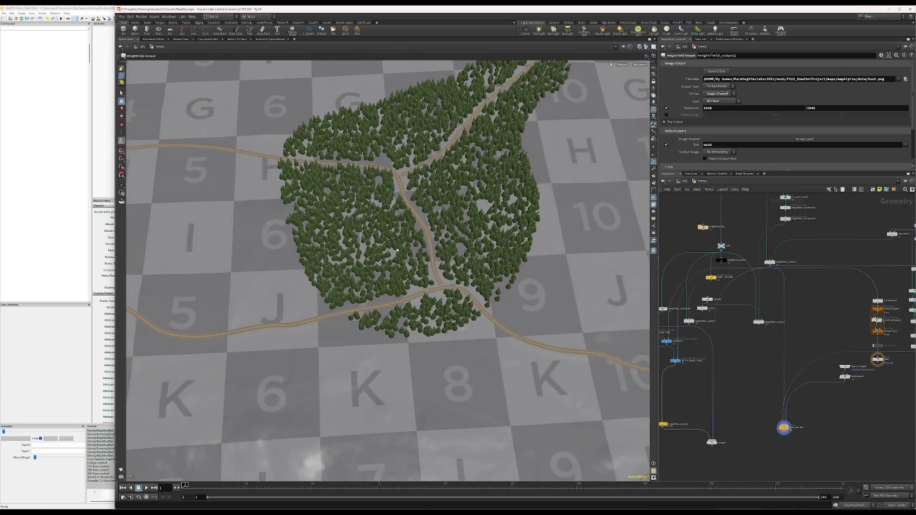
# - Display the merge node combining trees and foliage, and examine the bushes along the forest edge
pyautogui.moveTo(805, 362); pyautogui.dragTo(873, 356, button='middle')
pyautogui.click(786, 431)
pyautogui.keyDown('alt'); pyautogui.moveTo(508, 248); pyautogui.dragTo(365, 248, button='middle'); pyautogui.keyUp('alt')
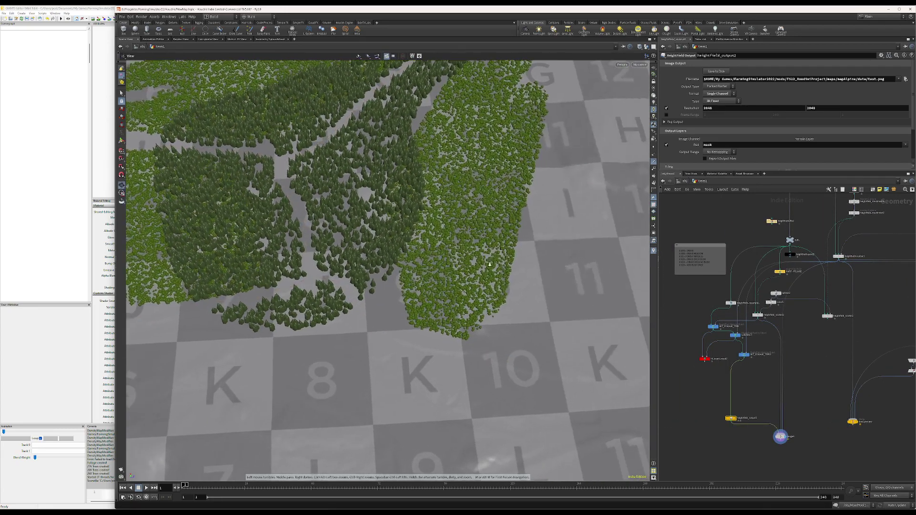
pyautogui.keyDown('alt'); pyautogui.moveTo(364, 248); pyautogui.dragTo(671, 231, button='right'); pyautogui.keyUp('alt')
pyautogui.keyDown('alt'); pyautogui.moveTo(454, 238); pyautogui.dragTo(365, 255); pyautogui.keyUp('alt')
pyautogui.scroll(15, 365, 255)
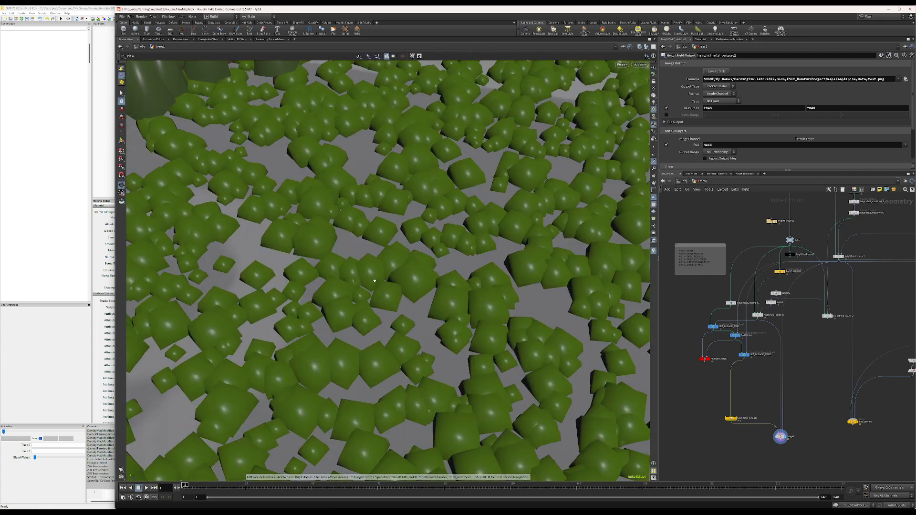
pyautogui.press('Return')
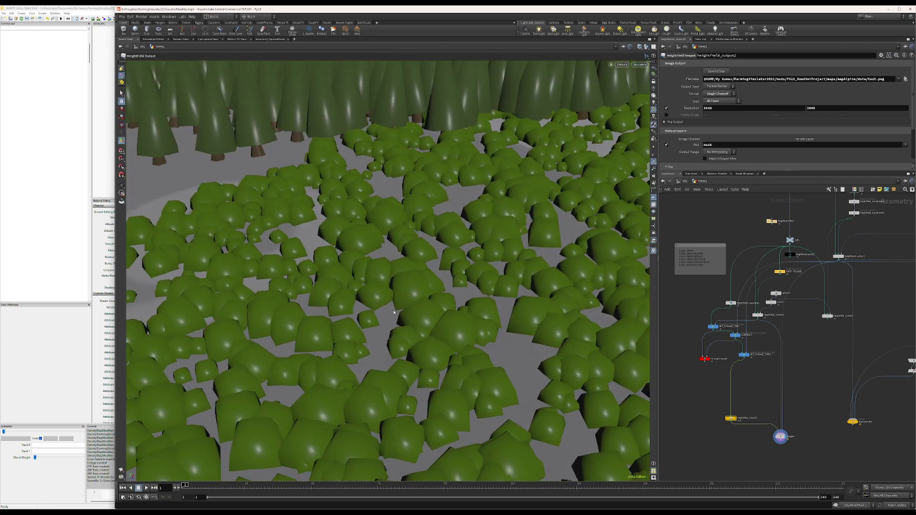
pyautogui.scroll(-15, 332, 276)
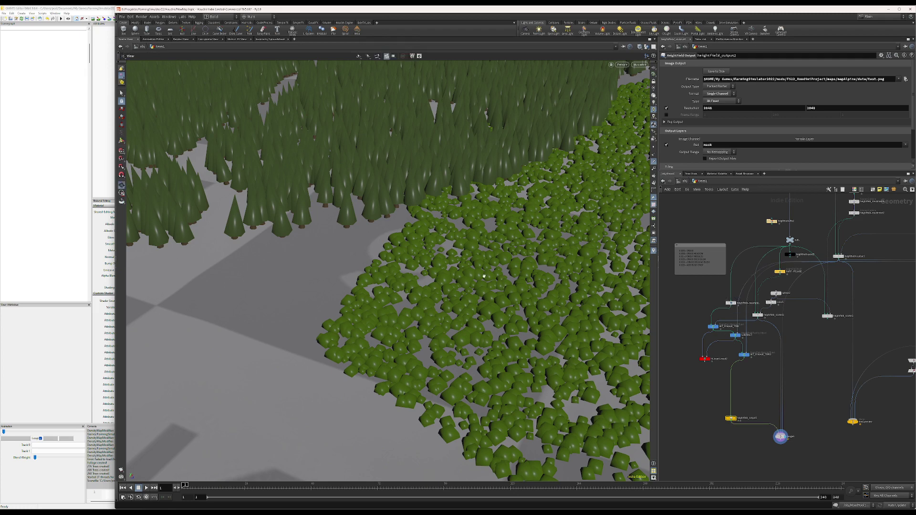
pyautogui.scroll(-10, 440, 281)
pyautogui.keyDown('alt'); pyautogui.moveTo(440, 281); pyautogui.dragTo(437, 344); pyautogui.keyUp('alt')
# - Switch to GIANTS Editor and run the Foliage Creator Houdini Project script on the map
pyautogui.click(527, 511)
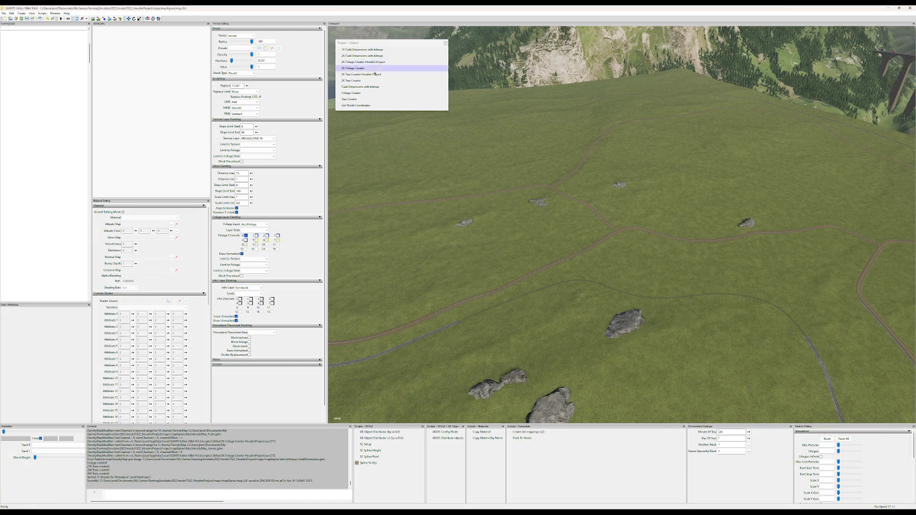
pyautogui.scroll(5, 635, 223)
pyautogui.keyDown('alt'); pyautogui.moveTo(634, 224); pyautogui.dragTo(592, 193); pyautogui.keyUp('alt')
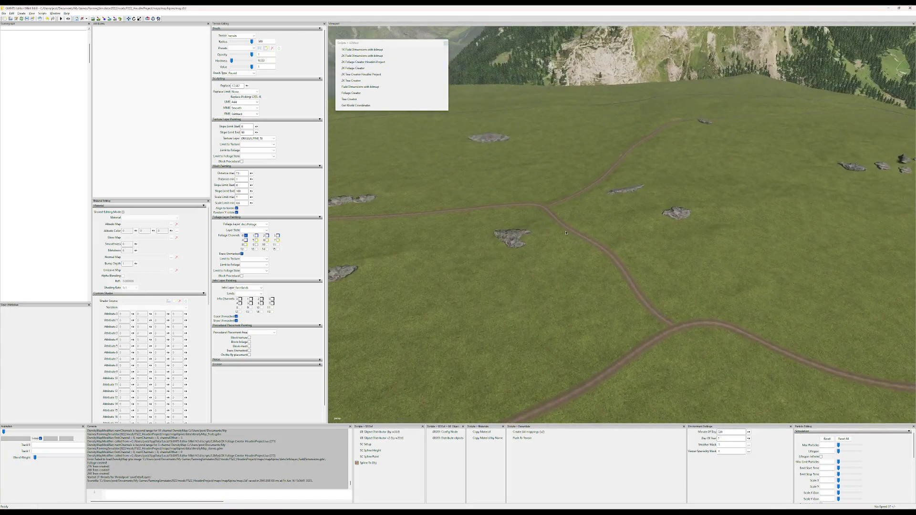
pyautogui.scroll(4, 591, 193)
pyautogui.scroll(-2, 573, 210)
pyautogui.keyDown('alt'); pyautogui.moveTo(570, 215); pyautogui.dragTo(514, 140, button='middle'); pyautogui.keyUp('alt')
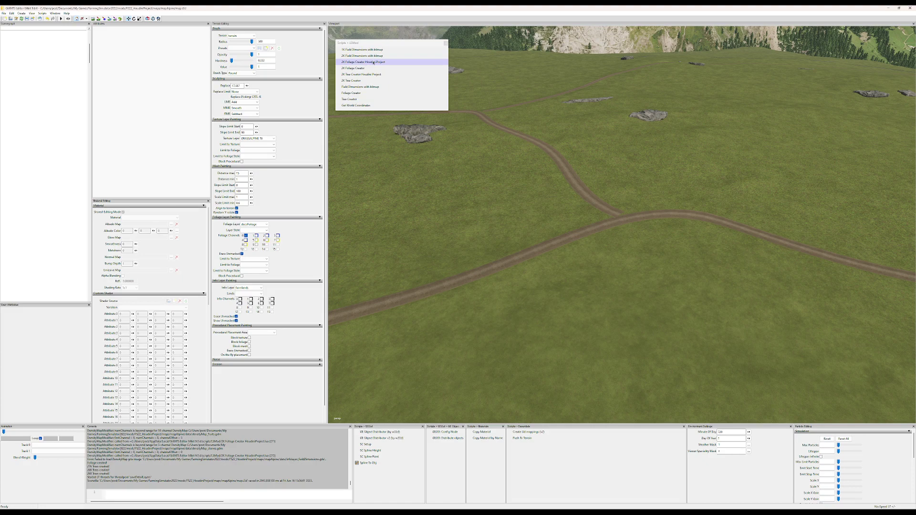
pyautogui.click(373, 62)
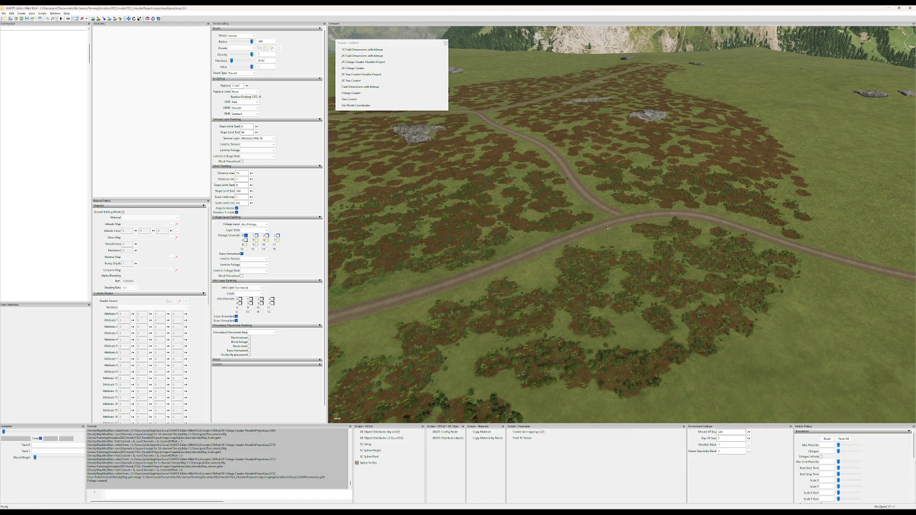
# - Examine the generated foliage around the rocks, the dirt road and its junctions
pyautogui.moveTo(608, 228)
pyautogui.keyDown('alt'); pyautogui.mouseDown()
pyautogui.moveTo(668, 239)
pyautogui.moveTo(603, 236)
pyautogui.mouseUp(); pyautogui.keyUp('alt')
pyautogui.scroll(5, 603, 235)
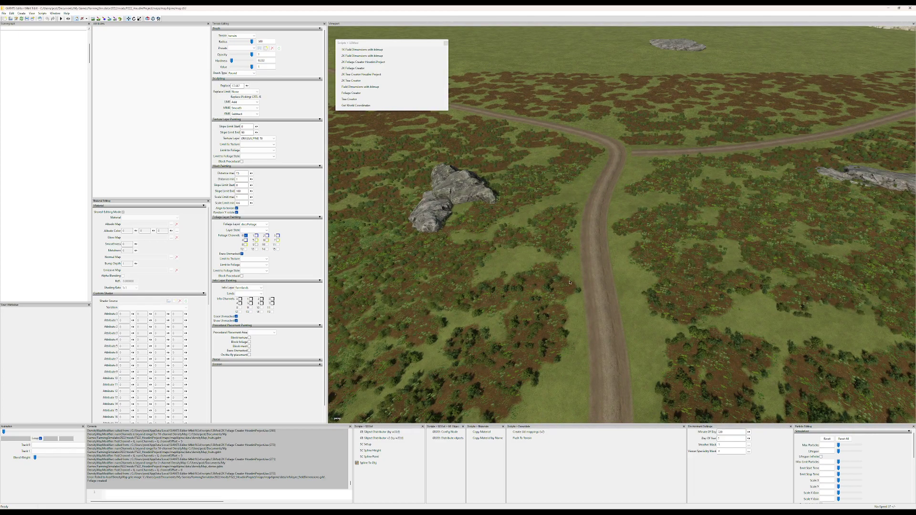
pyautogui.keyDown('alt'); pyautogui.moveTo(569, 282); pyautogui.dragTo(582, 273, button='middle'); pyautogui.keyUp('alt')
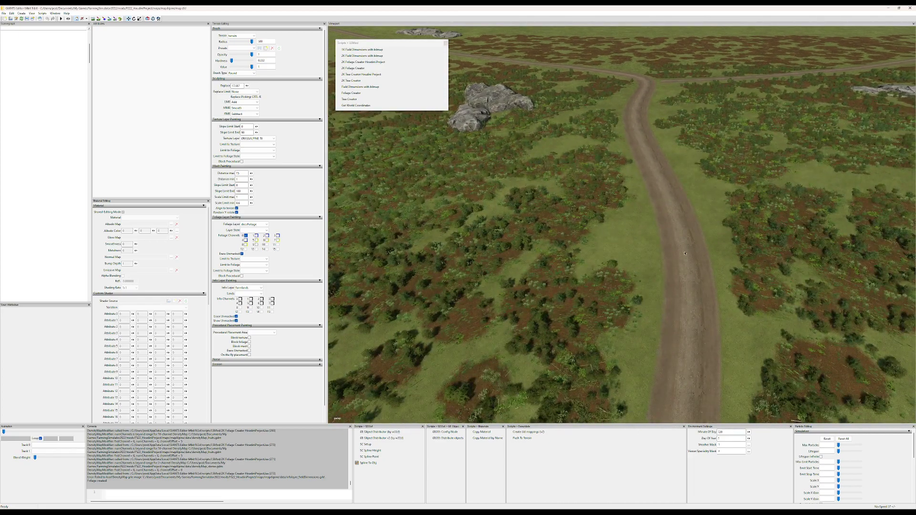
pyautogui.moveTo(684, 281); pyautogui.dragTo(607, 272, button='right')
pyautogui.scroll(5, 434, 116)
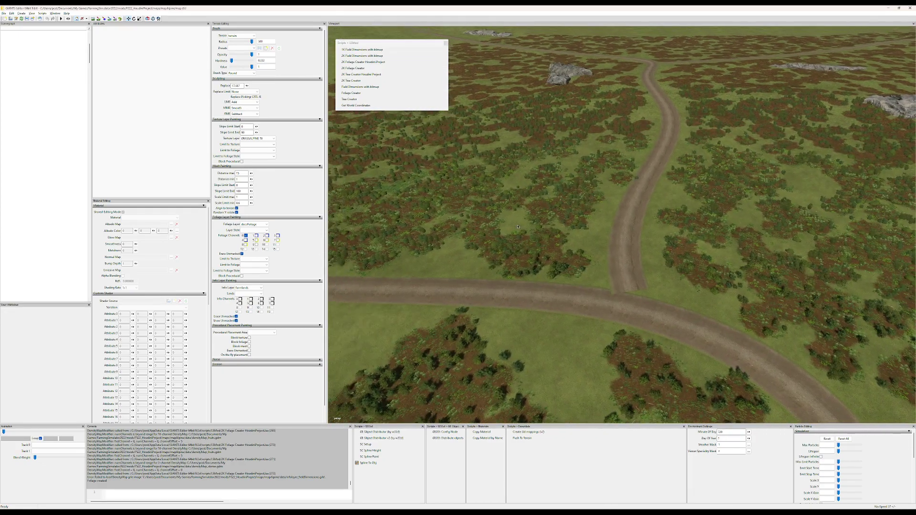
pyautogui.keyDown('alt'); pyautogui.moveTo(433, 115); pyautogui.dragTo(549, 190); pyautogui.keyUp('alt')
pyautogui.moveTo(549, 190); pyautogui.dragTo(671, 198, button='right')
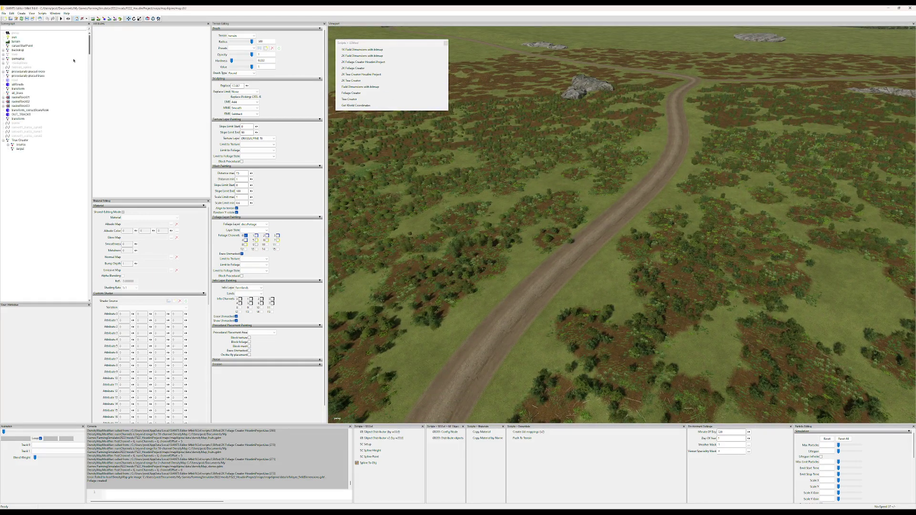
# - Select the tree creator group in the scenegraph and generate the trees with the Tree Creator Houdini Project script
pyautogui.click(21, 141)
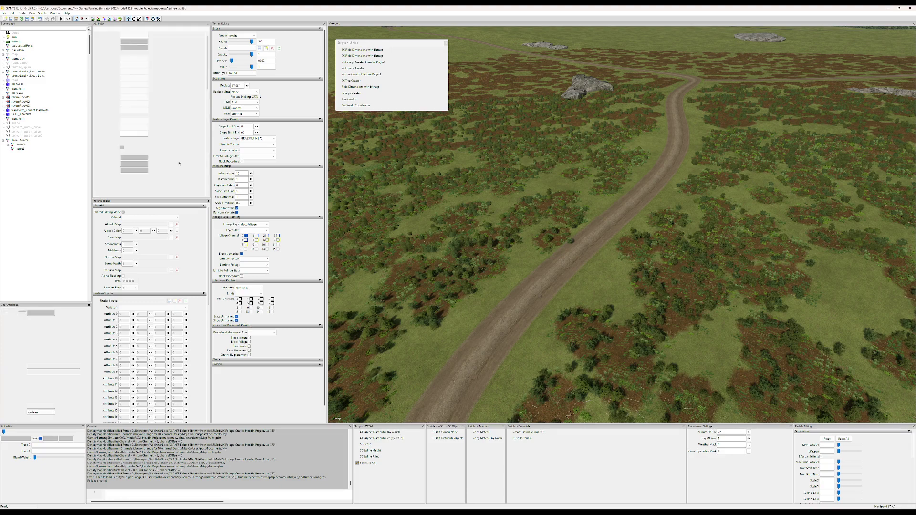
pyautogui.doubleClick(387, 74)
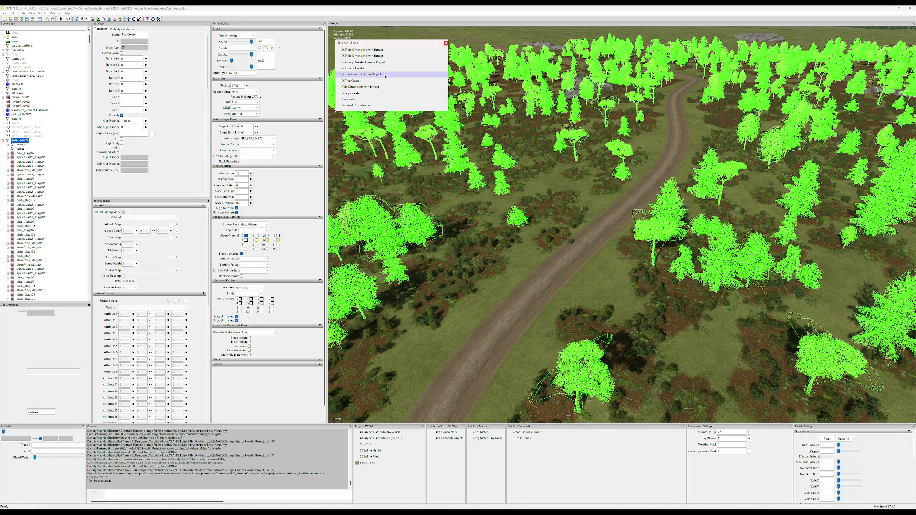
pyautogui.doubleClick(385, 75)
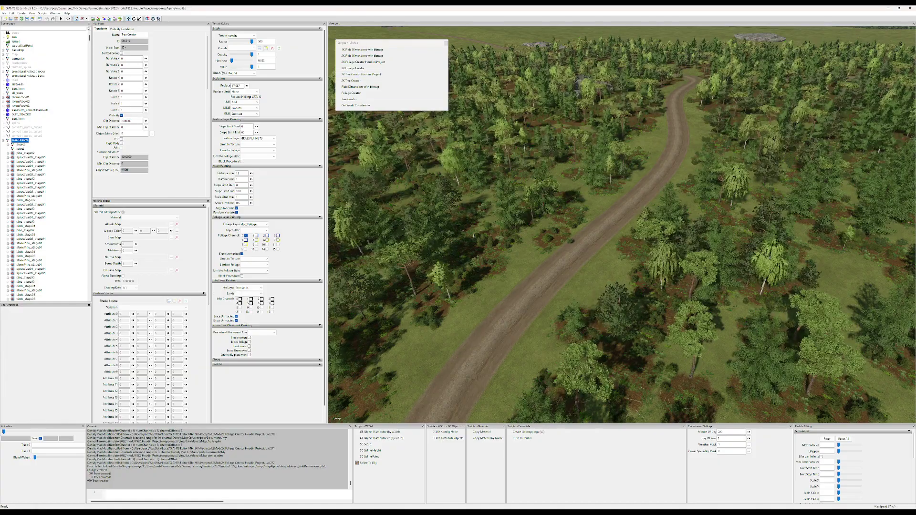
# - Switch to Houdini, display the tree mask node, and reset all strokes on the tree paint node
pyautogui.keyDown('alt'); pyautogui.moveTo(575, 237); pyautogui.dragTo(537, 460); pyautogui.keyUp('alt')
pyautogui.scroll(-5, 617, 218)
pyautogui.scroll(-3, 254, 258)
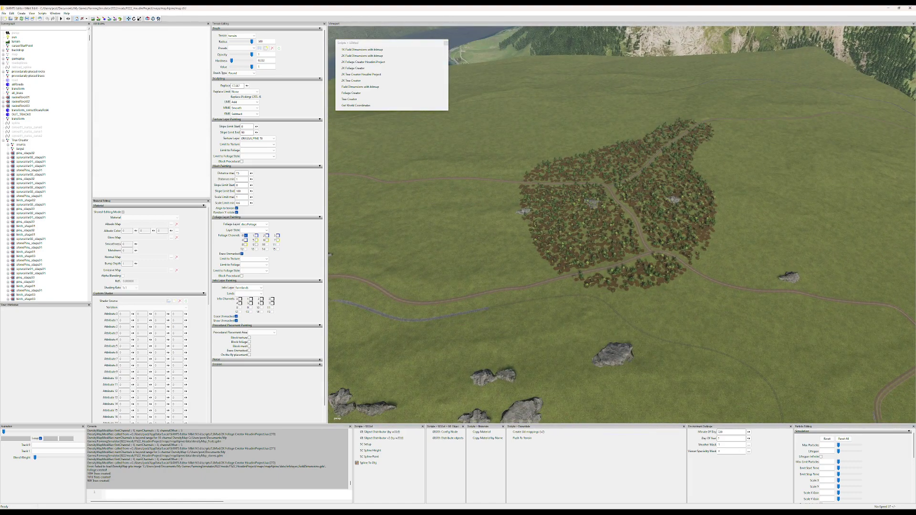
pyautogui.hotkey('alt', 'Tab')
pyautogui.scroll(-5, 388, 305)
pyautogui.keyDown('alt'); pyautogui.moveTo(400, 367); pyautogui.dragTo(370, 356); pyautogui.keyUp('alt')
pyautogui.moveTo(861, 227); pyautogui.dragTo(763, 294, button='middle')
pyautogui.click(761, 280)
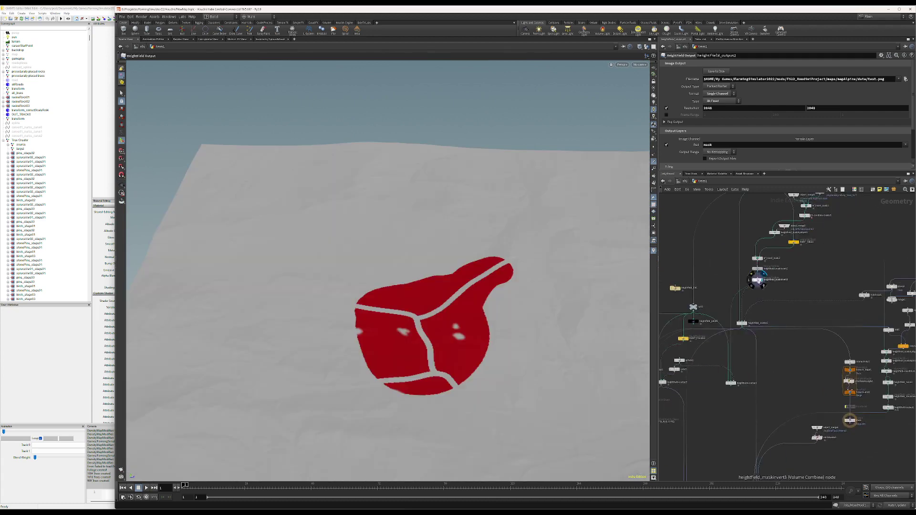
pyautogui.click(794, 244)
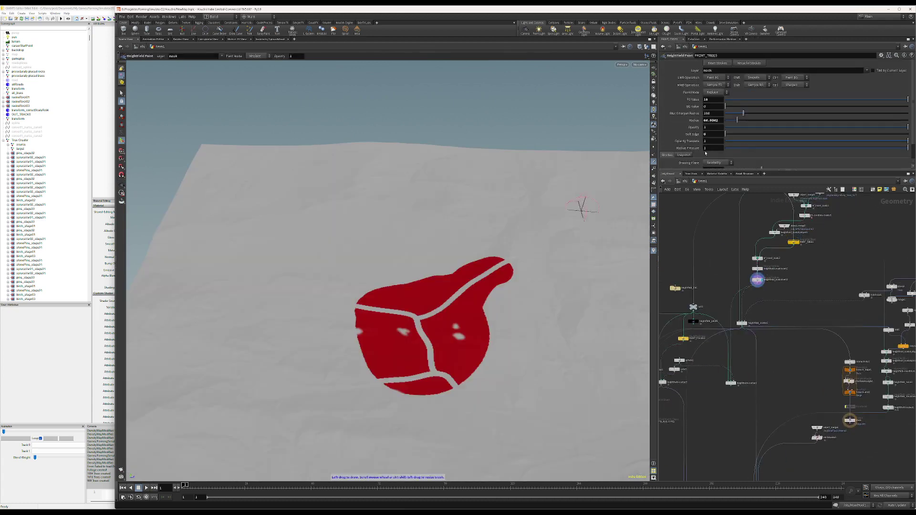
pyautogui.click(717, 63)
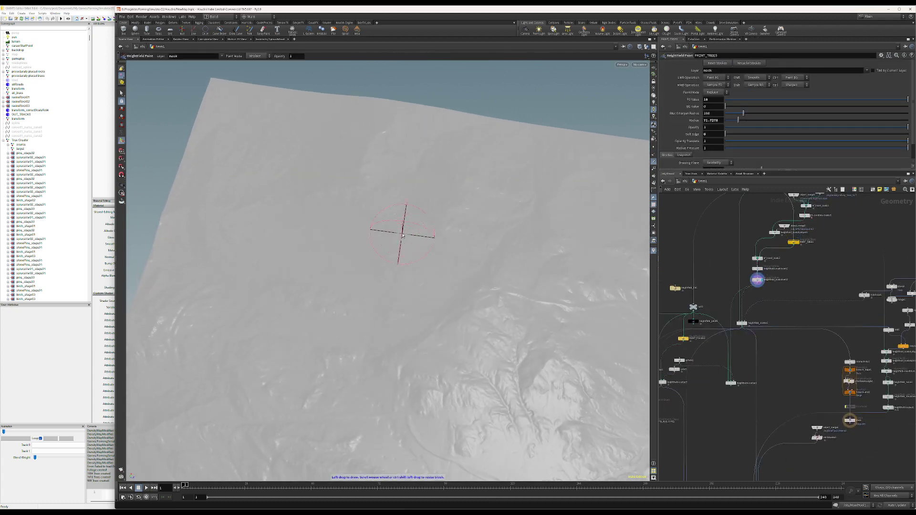
# - Paint a new tree mask with a smaller brush as an open C-shaped curve and an A-shaped zigzag across the rocky area
pyautogui.scroll(-5, 402, 232)
pyautogui.keyDown('alt'); pyautogui.moveTo(401, 233); pyautogui.dragTo(279, 132, button='middle'); pyautogui.keyUp('alt')
pyautogui.keyDown('alt'); pyautogui.moveTo(279, 131); pyautogui.dragTo(406, 247); pyautogui.keyUp('alt')
pyautogui.press('Return')
pyautogui.moveTo(431, 188)
pyautogui.mouseDown()
pyautogui.moveTo(387, 224)
pyautogui.moveTo(452, 193)
pyautogui.moveTo(458, 260)
pyautogui.moveTo(474, 255)
pyautogui.moveTo(522, 286)
pyautogui.mouseUp()
pyautogui.moveTo(476, 253); pyautogui.dragTo(525, 273)
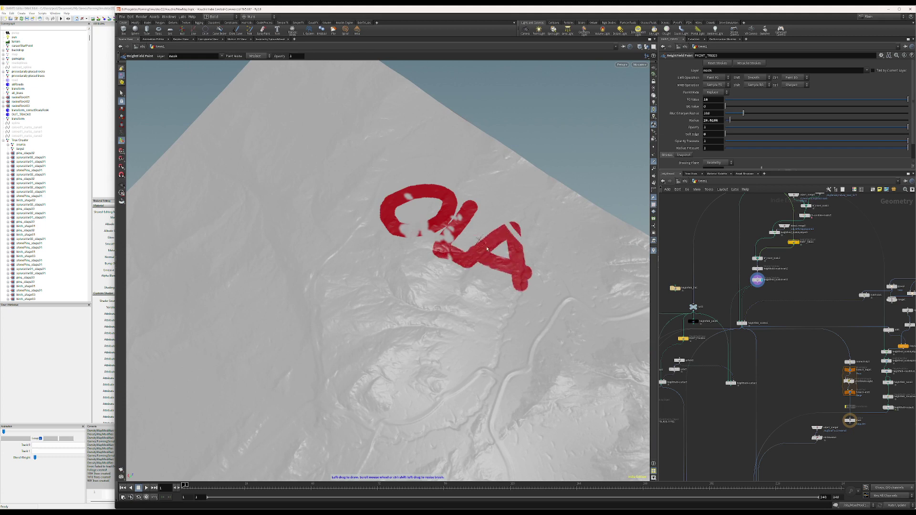
# - Display the foliage paint node and reset all of its painted strokes
pyautogui.moveTo(683, 339); pyautogui.dragTo(725, 309, button='middle')
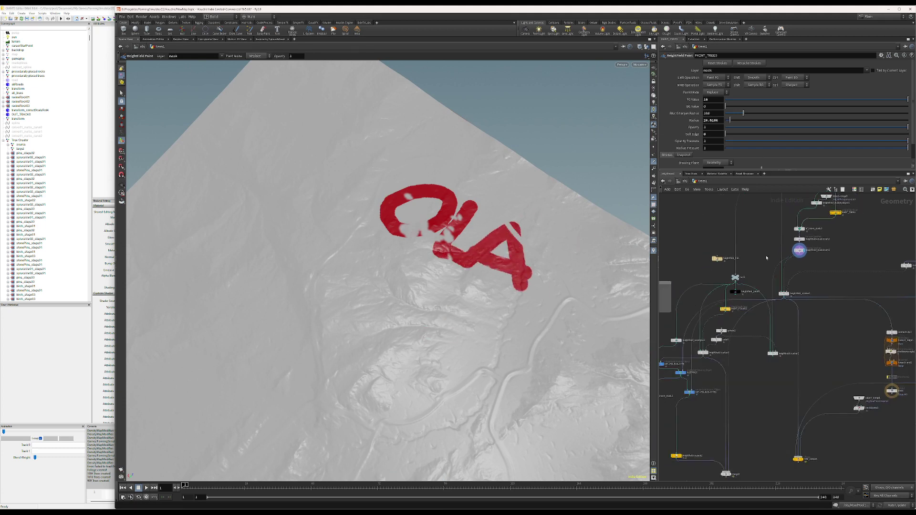
pyautogui.click(725, 309)
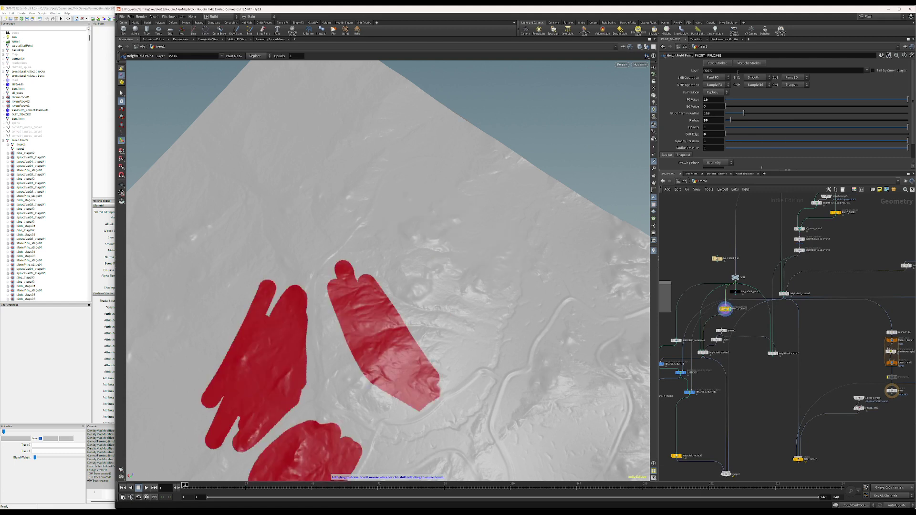
pyautogui.click(721, 64)
# - Paint large foliage mask patches around the rocky area with an enlarged brush, and erase the mask where it reaches the nearby road
pyautogui.scroll(5, 453, 217)
pyautogui.moveTo(382, 236); pyautogui.dragTo(508, 311)
pyautogui.click(431, 145)
pyautogui.click(497, 169)
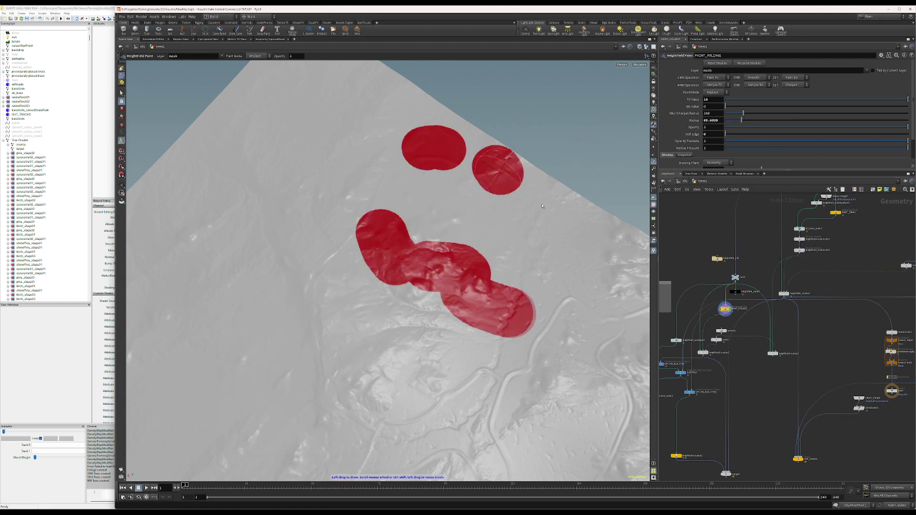
pyautogui.moveTo(539, 201); pyautogui.dragTo(589, 237)
pyautogui.click(389, 170)
pyautogui.moveTo(534, 319); pyautogui.dragTo(586, 267)
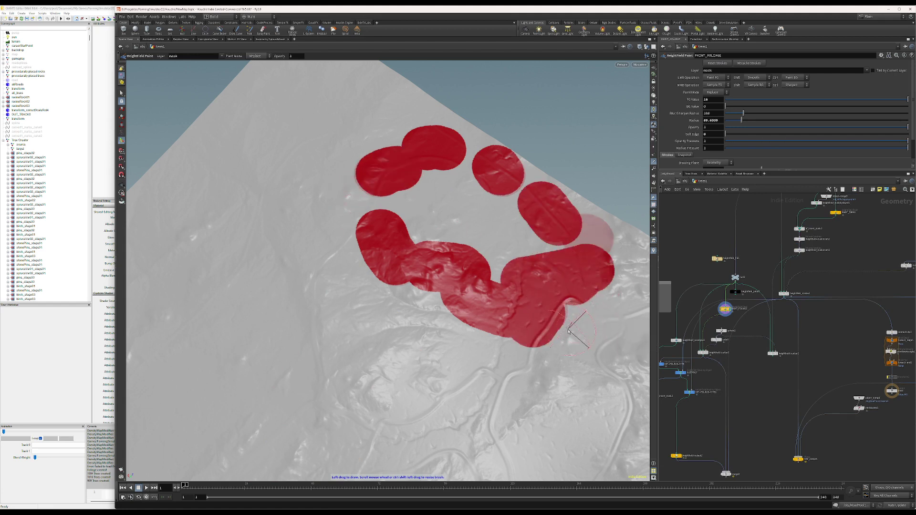
pyautogui.keyDown('ctrl'); pyautogui.moveTo(575, 321); pyautogui.dragTo(554, 331); pyautogui.keyUp('ctrl')
# - Save the mask image to disk from the HeightField Output node, and run the Foliage Creator Houdini Project script in GIANTS Editor
pyautogui.moveTo(691, 479); pyautogui.dragTo(685, 381, button='middle')
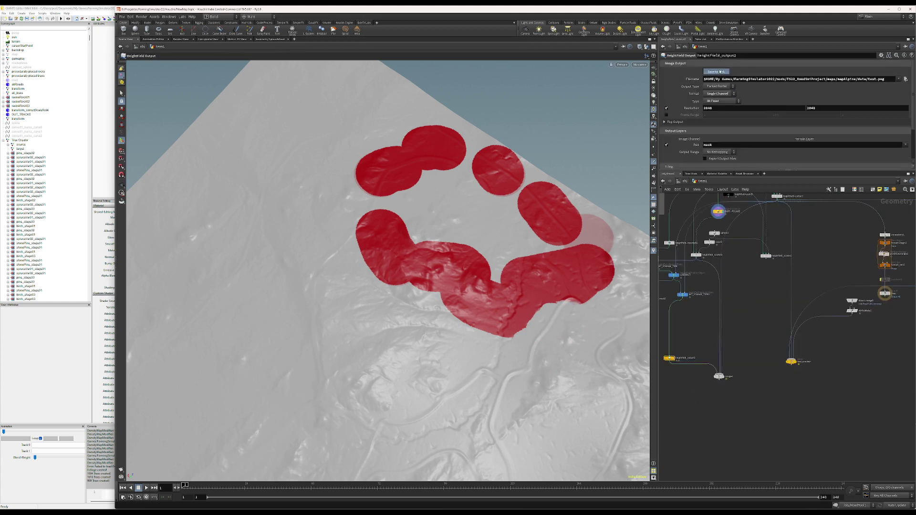
pyautogui.click(721, 72)
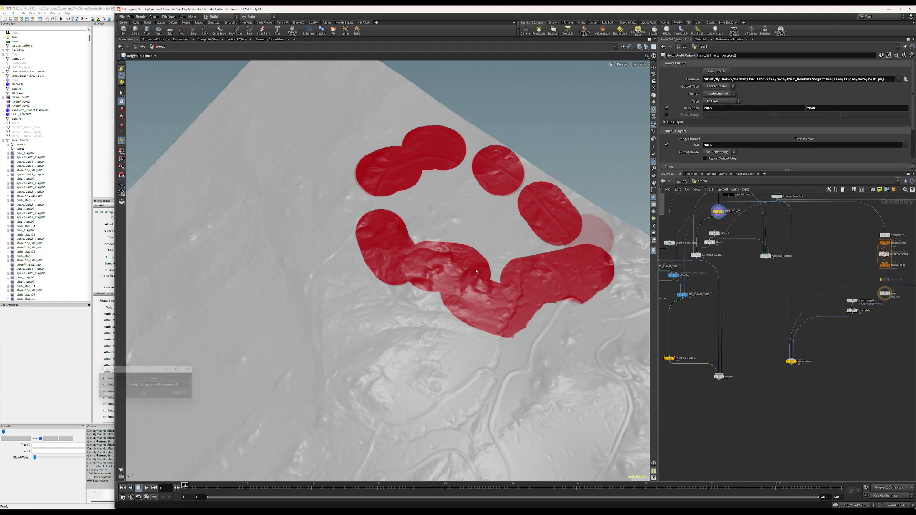
pyautogui.hotkey('alt', 'Tab')
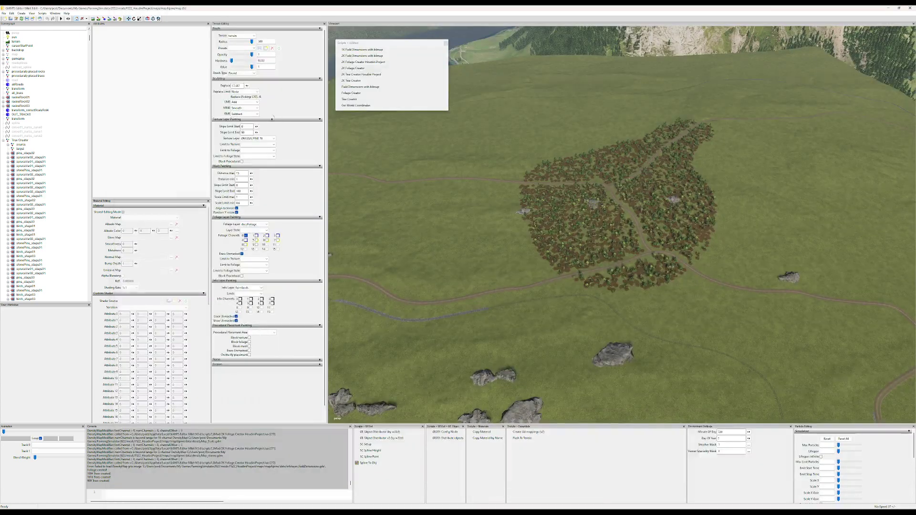
pyautogui.click(372, 64)
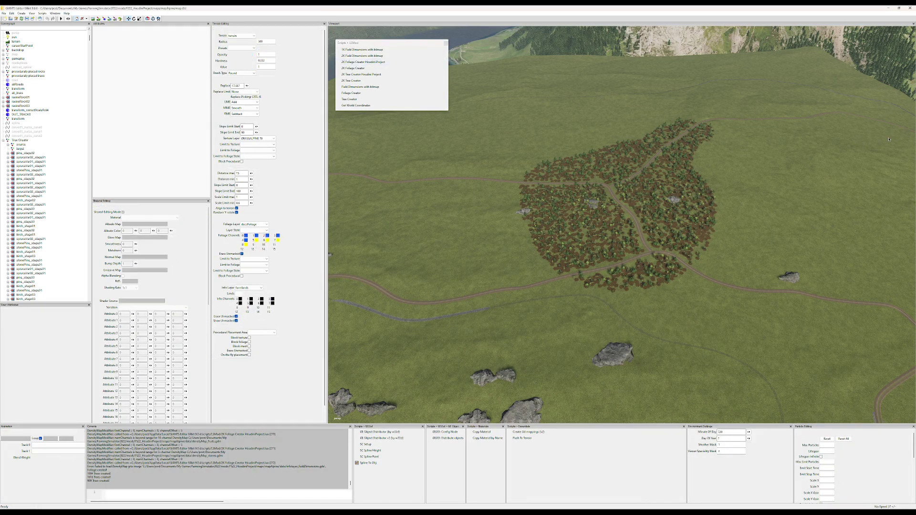
# - Select the Tree Creator group in the scenegraph and run the Tree Creator Houdini Project script for the newly painted area
pyautogui.keyDown('alt'); pyautogui.moveTo(889, 140); pyautogui.dragTo(499, 192, button='middle'); pyautogui.keyUp('alt')
pyautogui.keyDown('alt'); pyautogui.moveTo(500, 191); pyautogui.dragTo(269, 259); pyautogui.keyUp('alt')
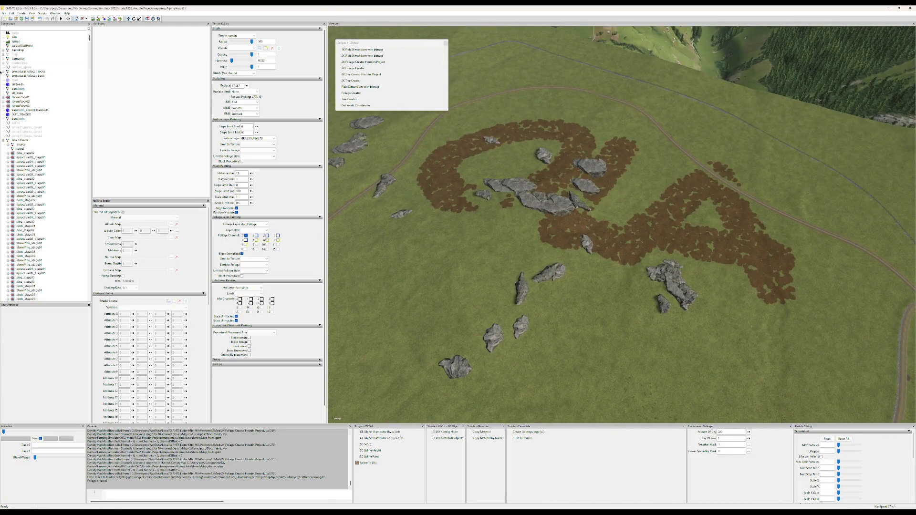
pyautogui.click(20, 140)
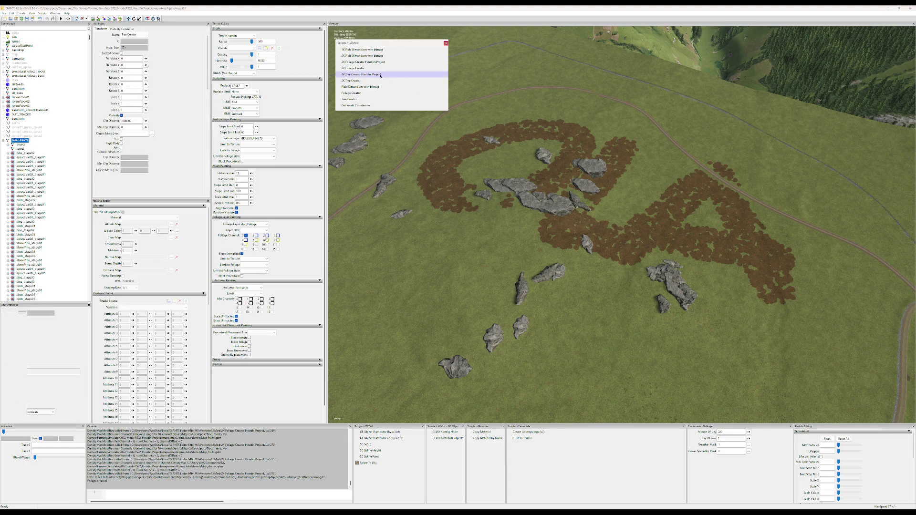
pyautogui.click(381, 75)
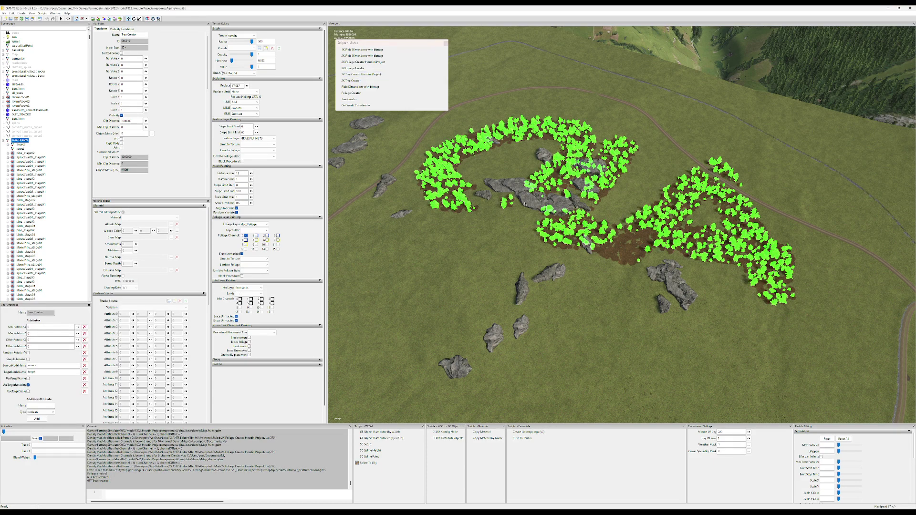
# - Deselect the generated trees and examine the new forest, its undergrowth and the gaps around the rocks up close
pyautogui.keyDown('alt'); pyautogui.moveTo(574, 269); pyautogui.dragTo(507, 241, button='middle'); pyautogui.keyUp('alt')
pyautogui.keyDown('alt'); pyautogui.moveTo(608, 249); pyautogui.dragTo(487, 252, button='right'); pyautogui.keyUp('alt')
pyautogui.click(505, 252)
pyautogui.scroll(5, 505, 252)
pyautogui.keyDown('alt'); pyautogui.moveTo(506, 251); pyautogui.dragTo(503, 201); pyautogui.keyUp('alt')
pyautogui.keyDown('alt'); pyautogui.moveTo(503, 200); pyautogui.dragTo(451, 159, button='middle'); pyautogui.keyUp('alt')
pyautogui.keyDown('alt'); pyautogui.moveTo(567, 248); pyautogui.dragTo(534, 209); pyautogui.keyUp('alt')
pyautogui.moveTo(534, 208); pyautogui.dragTo(549, 266, button='right')
pyautogui.moveTo(598, 237); pyautogui.dragTo(488, 298, button='right')
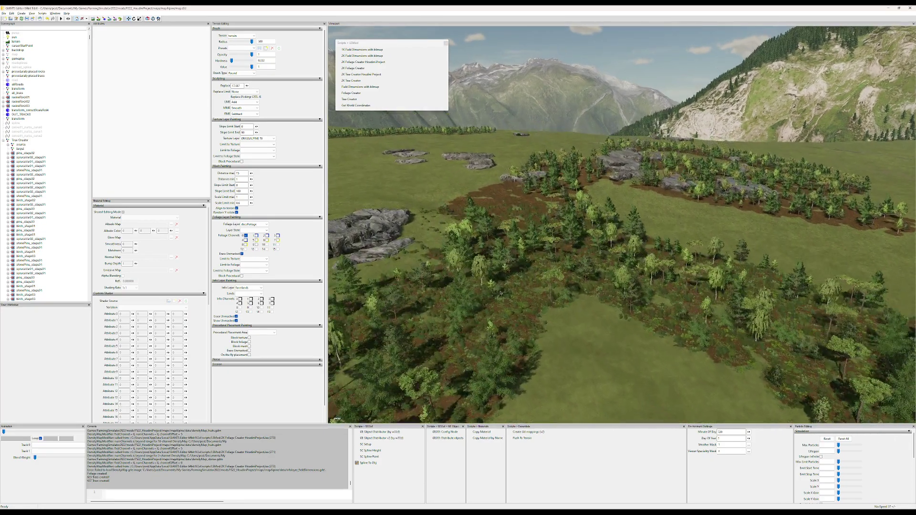
pyautogui.moveTo(670, 353); pyautogui.dragTo(625, 327, button='right')
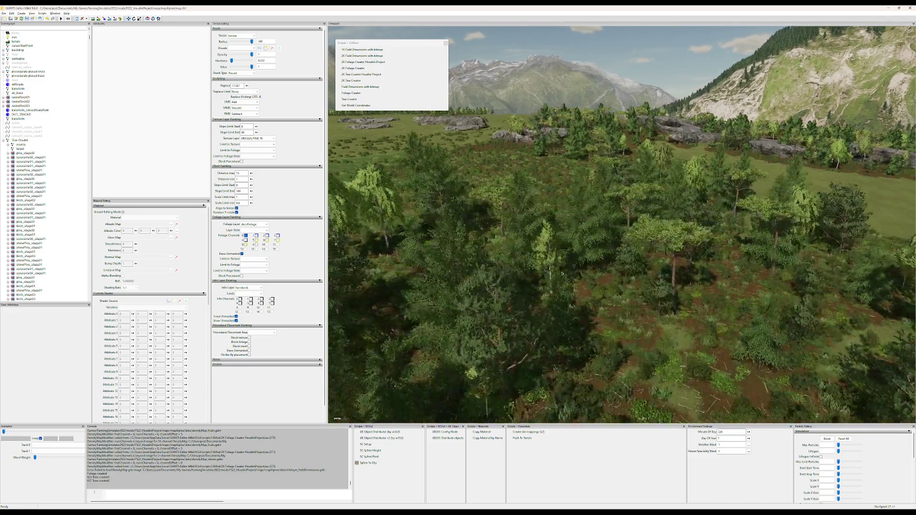